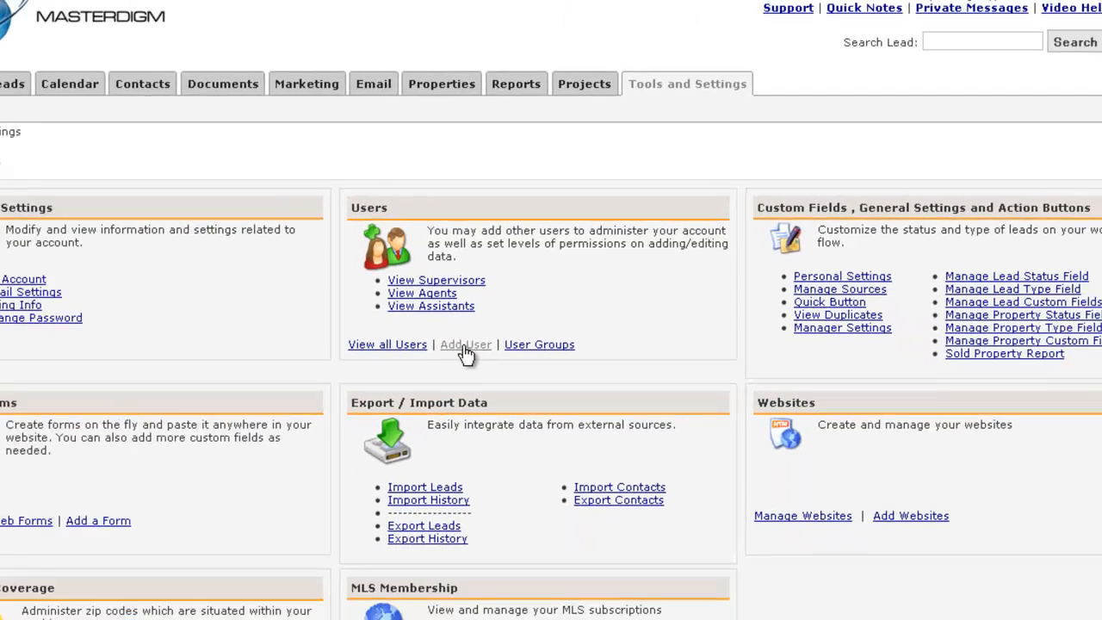
Open the form for adding a new user and set Make Contact Info Public to No.
{"action": "left_click", "coordinate": [415, 436]}
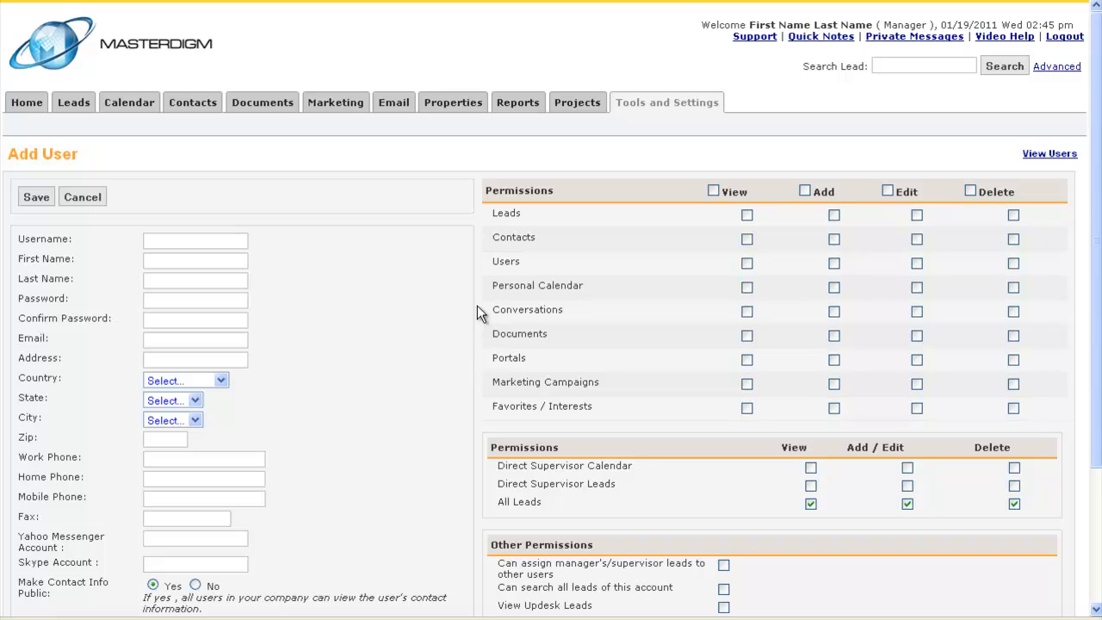
{"action": "scroll", "coordinate": [289, 362], "scroll_direction": "down", "scroll_amount": 3}
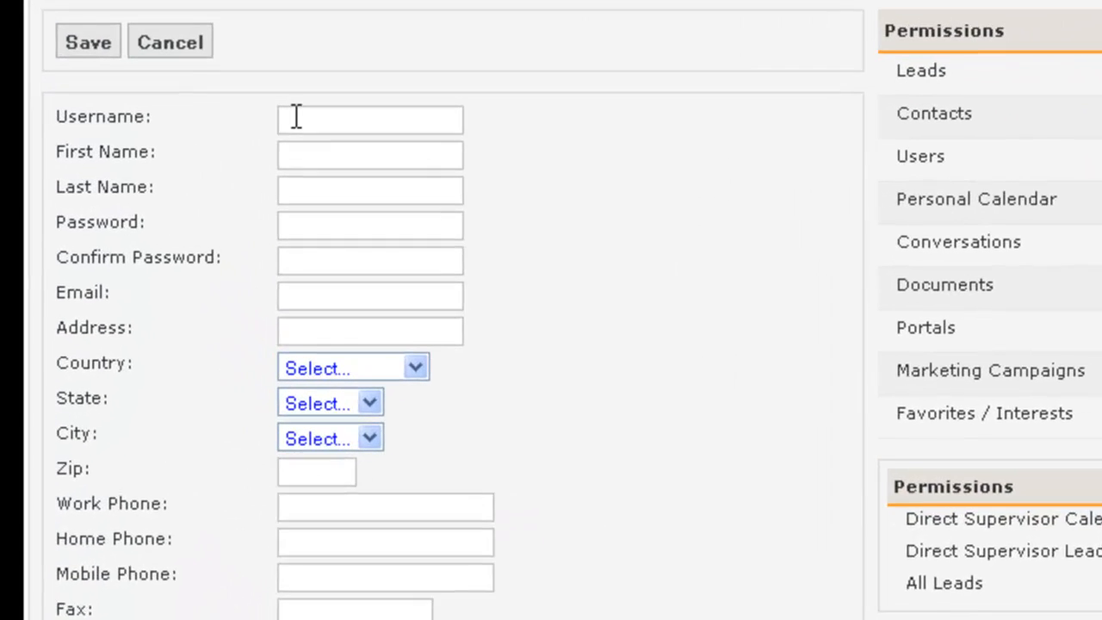
{"action": "left_click", "coordinate": [295, 116]}
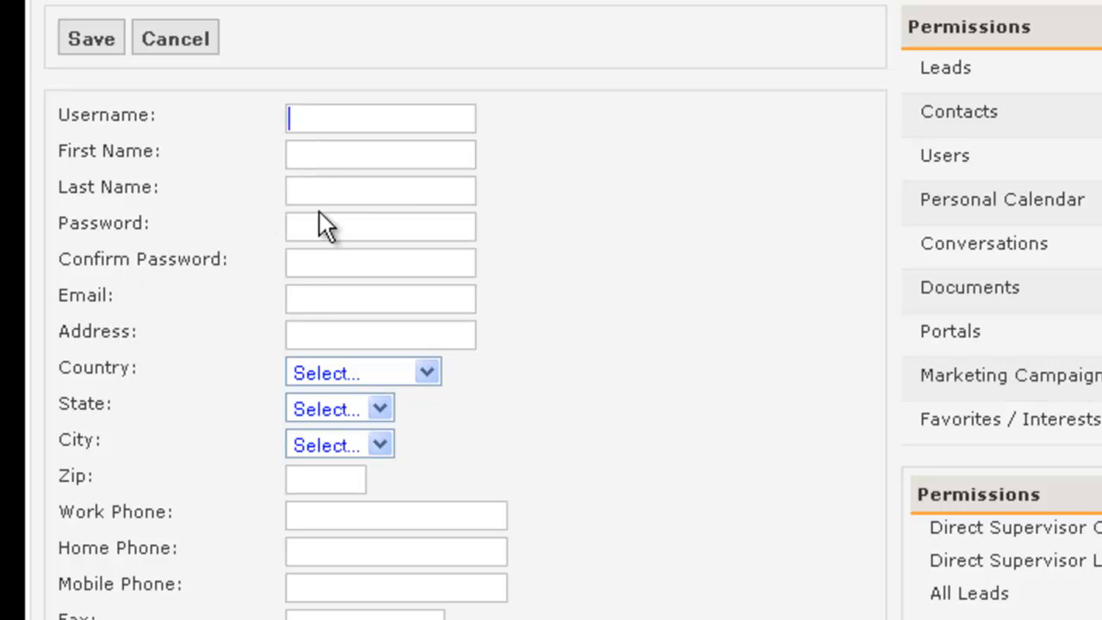
{"action": "scroll", "coordinate": [216, 464], "scroll_direction": "down", "scroll_amount": 3}
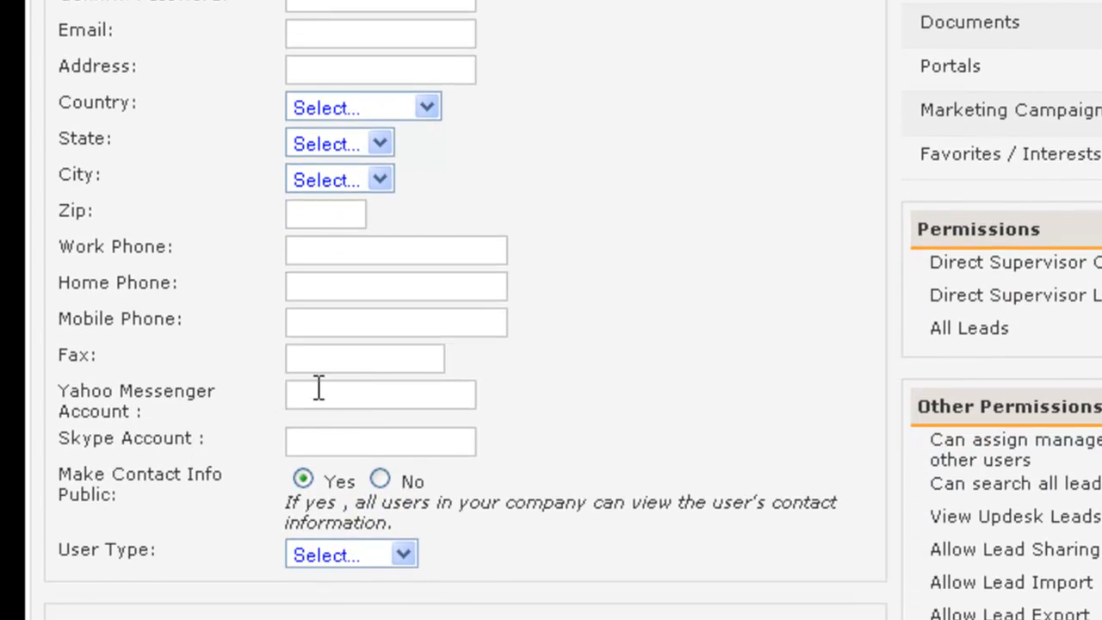
{"action": "left_click", "coordinate": [312, 393]}
{"action": "left_click", "coordinate": [291, 446]}
{"action": "left_click", "coordinate": [380, 482]}
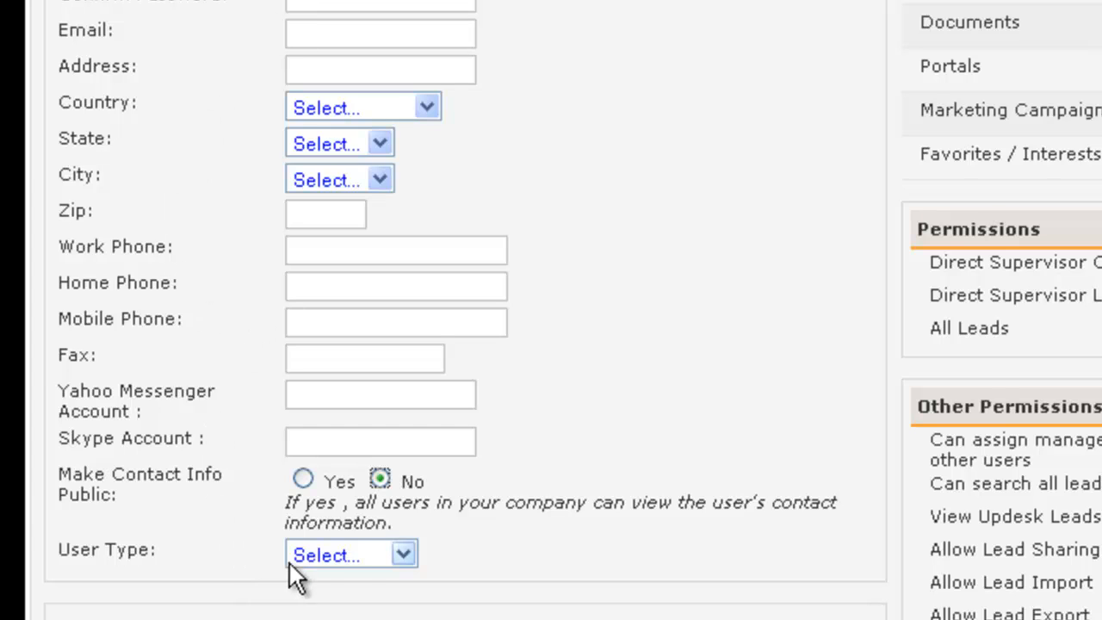
Try the Supervisor and Agent user types and look at the supervisor choices offered for an agent.
{"action": "left_click", "coordinate": [348, 558]}
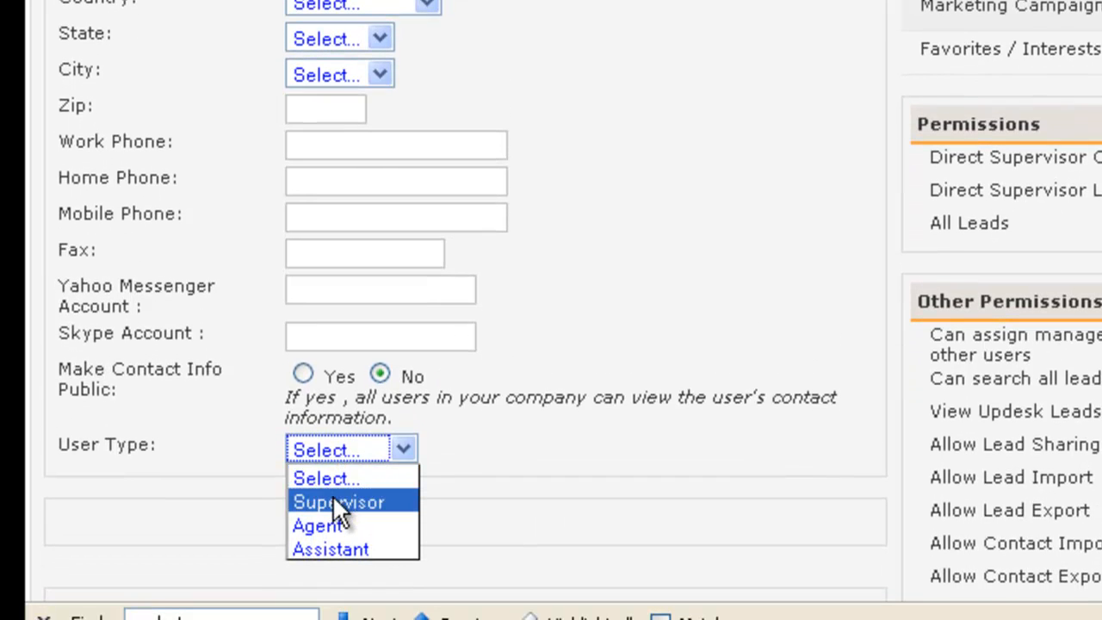
{"action": "left_click", "coordinate": [334, 500]}
{"action": "left_click", "coordinate": [337, 448]}
{"action": "left_click", "coordinate": [337, 524]}
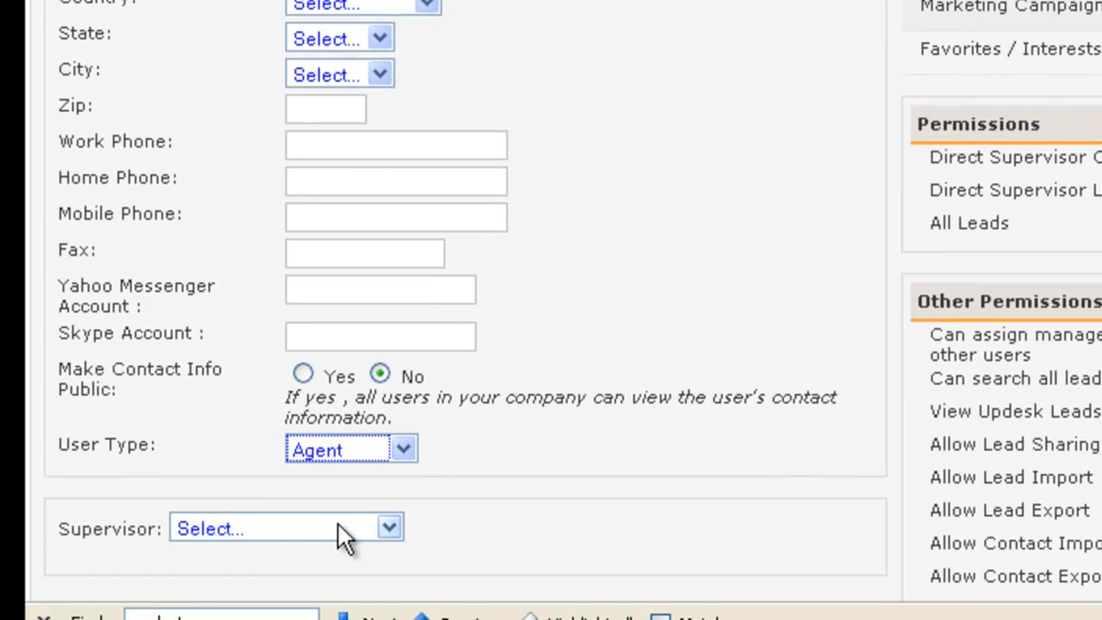
{"action": "scroll", "coordinate": [356, 488], "scroll_direction": "down", "scroll_amount": 3}
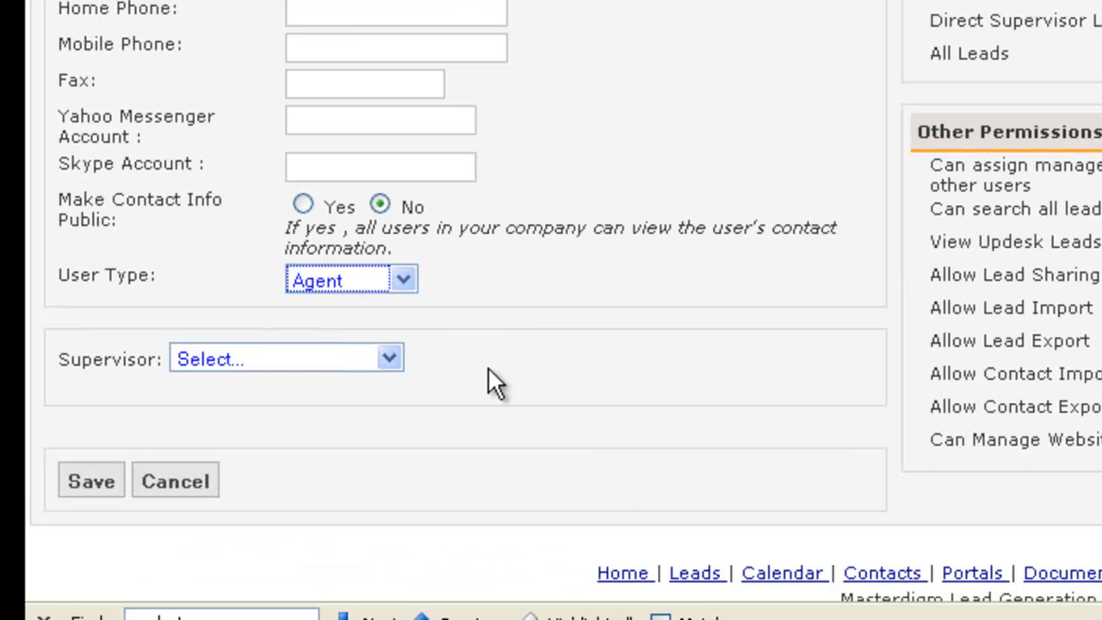
{"action": "left_click", "coordinate": [245, 358]}
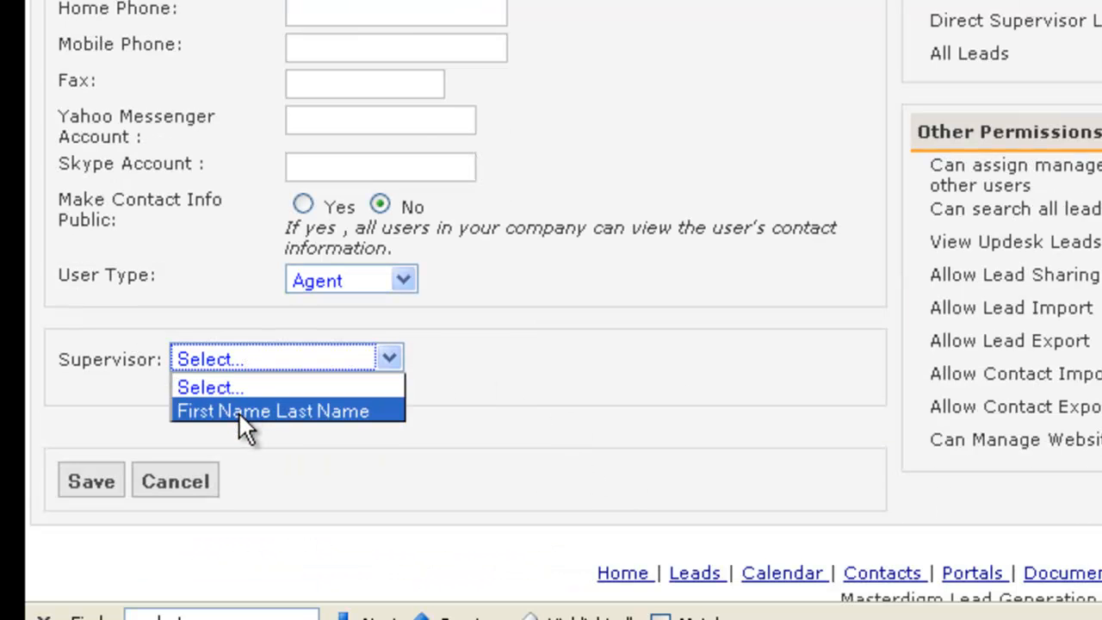
{"action": "left_click", "coordinate": [233, 320]}
Set the user type to Assistant and look at the choices for whom the assistant works.
{"action": "left_click", "coordinate": [339, 288]}
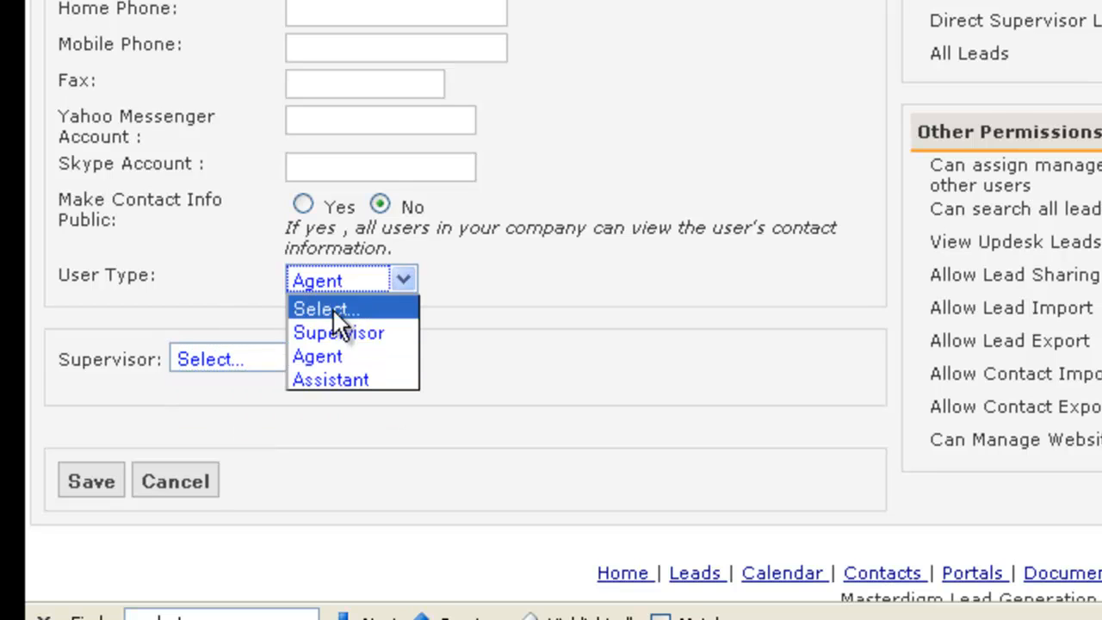
{"action": "left_click", "coordinate": [336, 380]}
{"action": "left_click", "coordinate": [353, 355]}
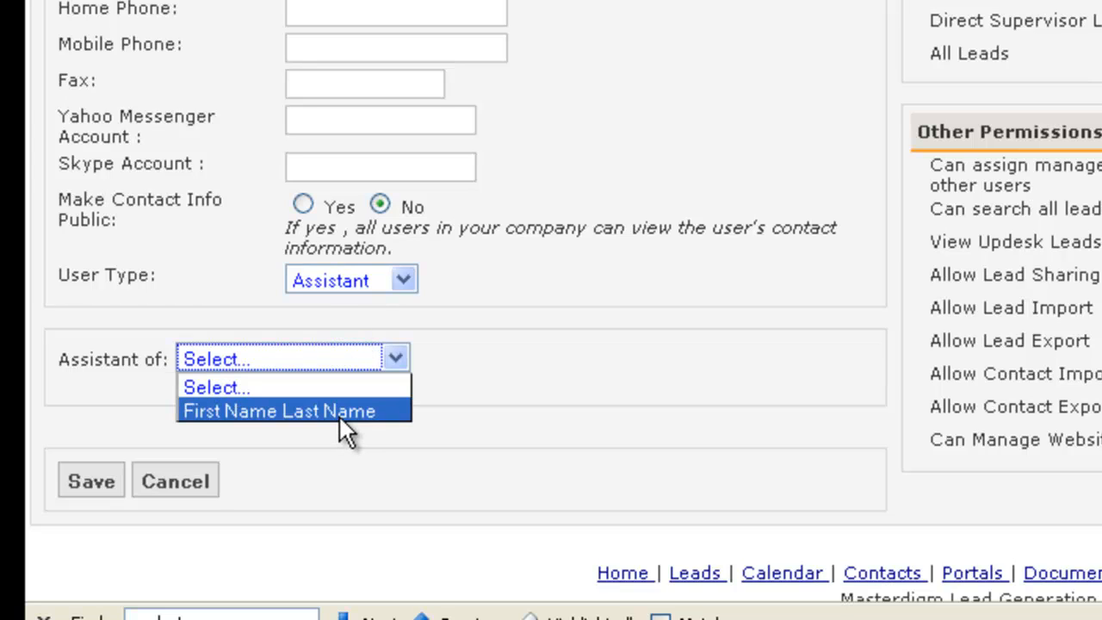
{"action": "left_click", "coordinate": [539, 392]}
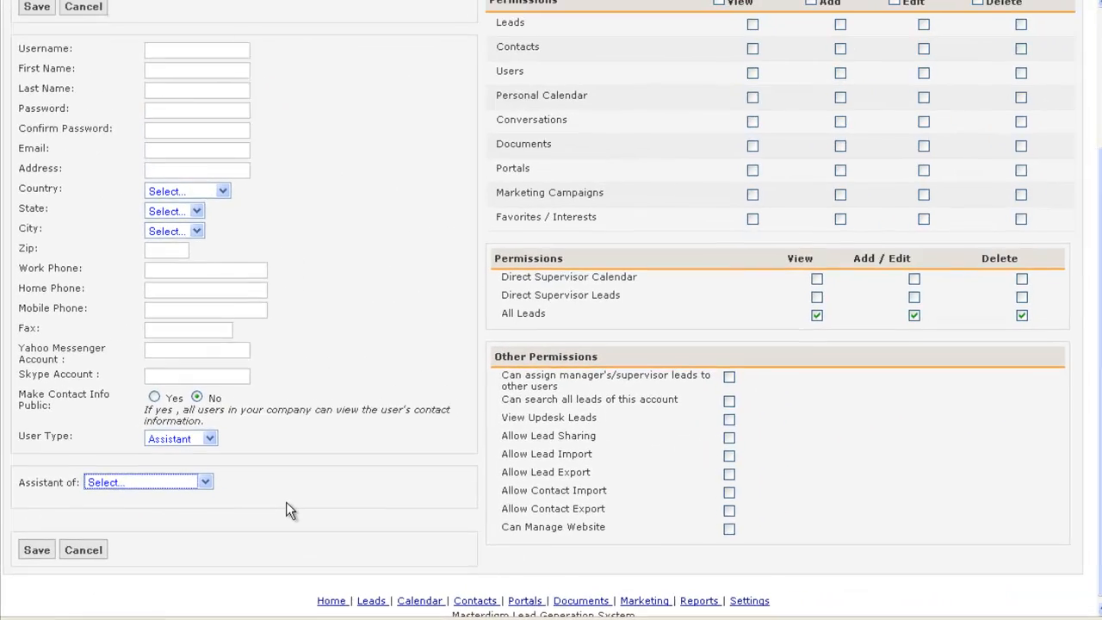
Enable the Can Manage Website permission under Other Permissions.
{"action": "scroll", "coordinate": [286, 504], "scroll_direction": "up", "scroll_amount": 5}
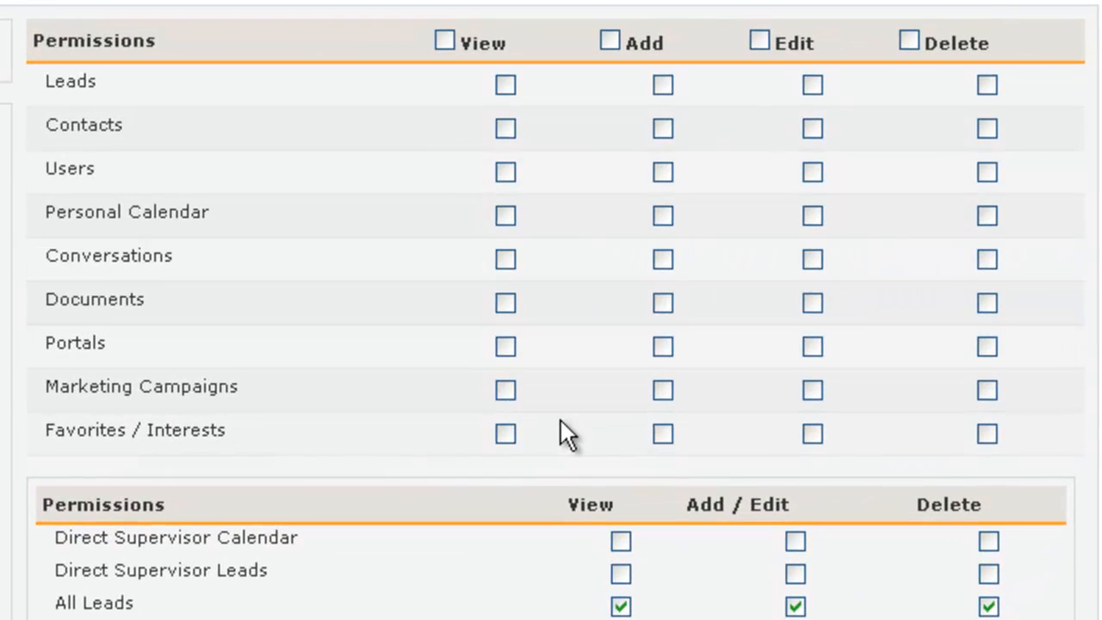
{"action": "scroll", "coordinate": [74, 288], "scroll_direction": "down", "scroll_amount": 2}
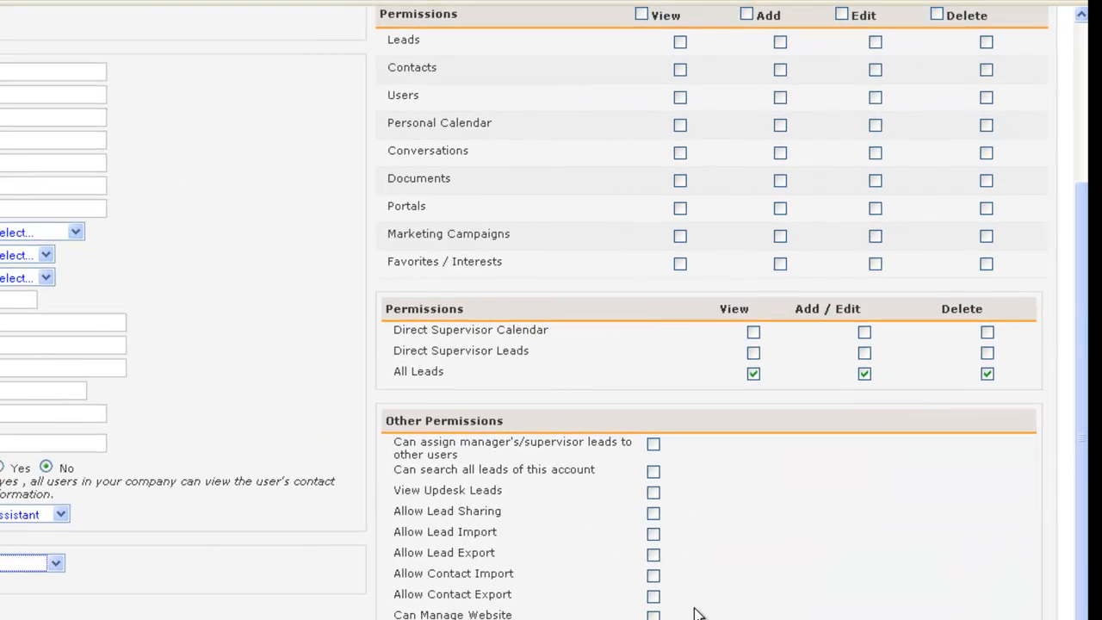
{"action": "scroll", "coordinate": [564, 536], "scroll_direction": "down", "scroll_amount": 1}
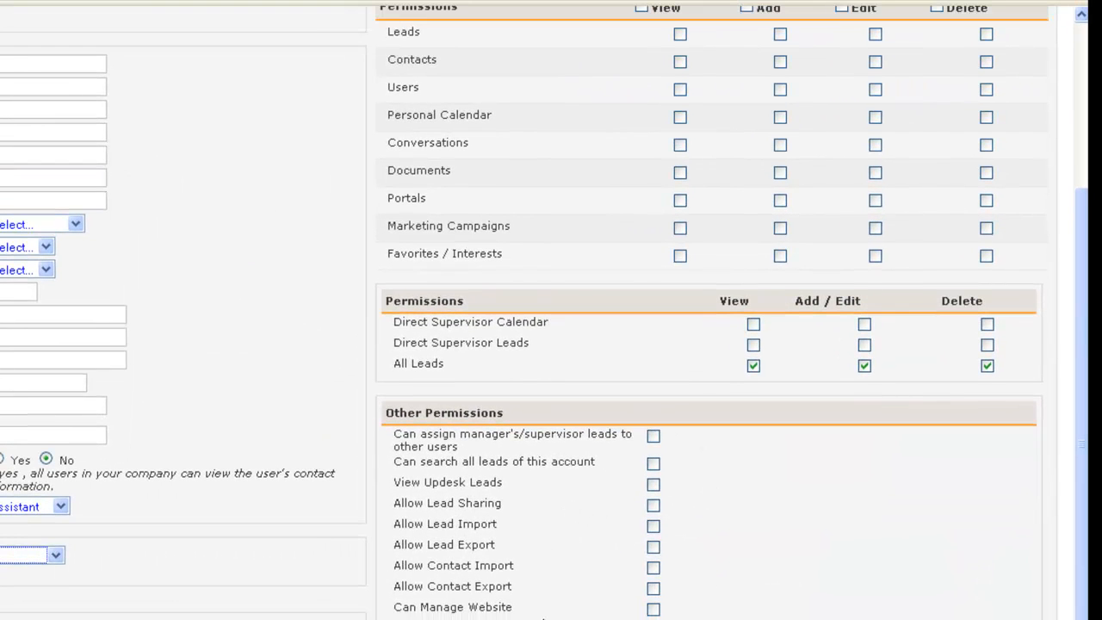
{"action": "left_click", "coordinate": [654, 609]}
{"action": "scroll", "coordinate": [638, 586], "scroll_direction": "down", "scroll_amount": 3}
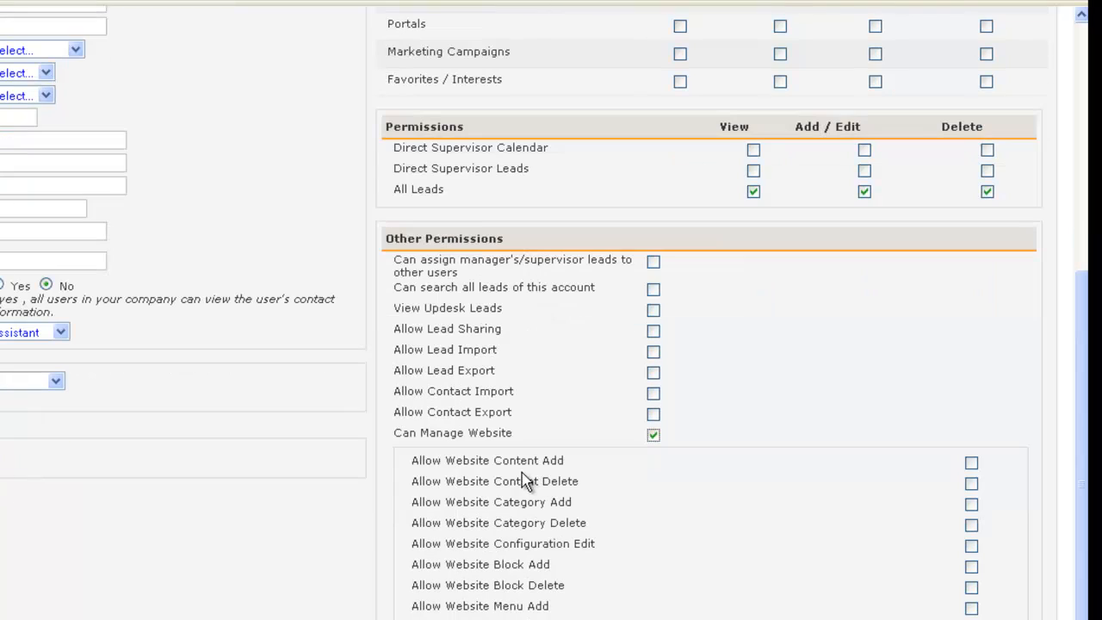
Grant View, Add, Edit and Delete permissions for all categories in the main permissions table.
{"action": "scroll", "coordinate": [508, 608], "scroll_direction": "up", "scroll_amount": 5}
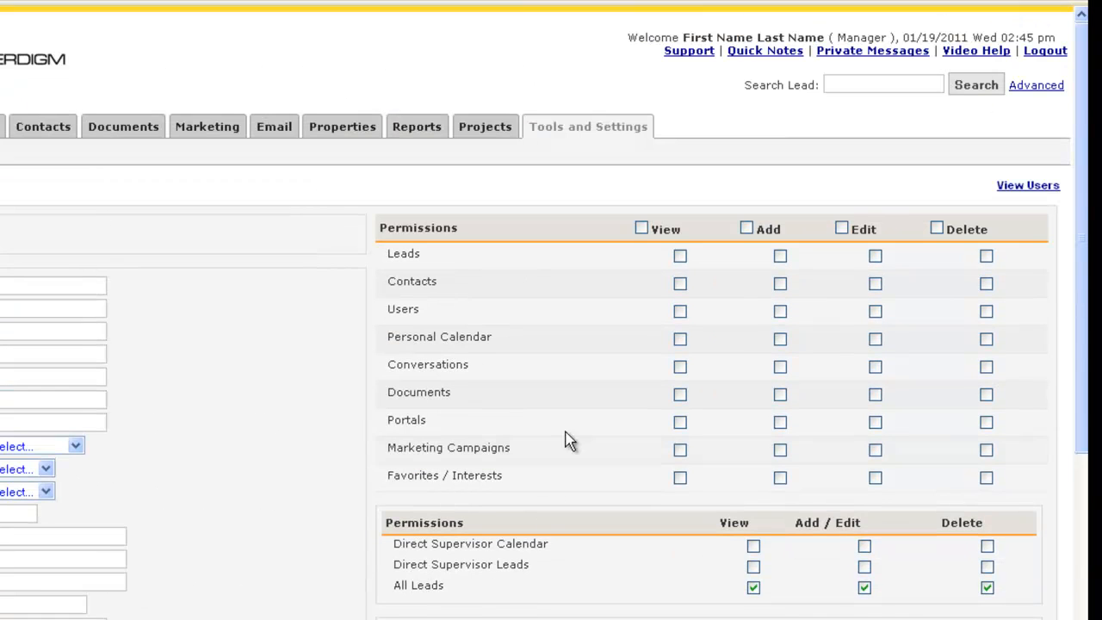
{"action": "left_click", "coordinate": [641, 229]}
{"action": "left_click", "coordinate": [747, 228]}
{"action": "left_click", "coordinate": [840, 229]}
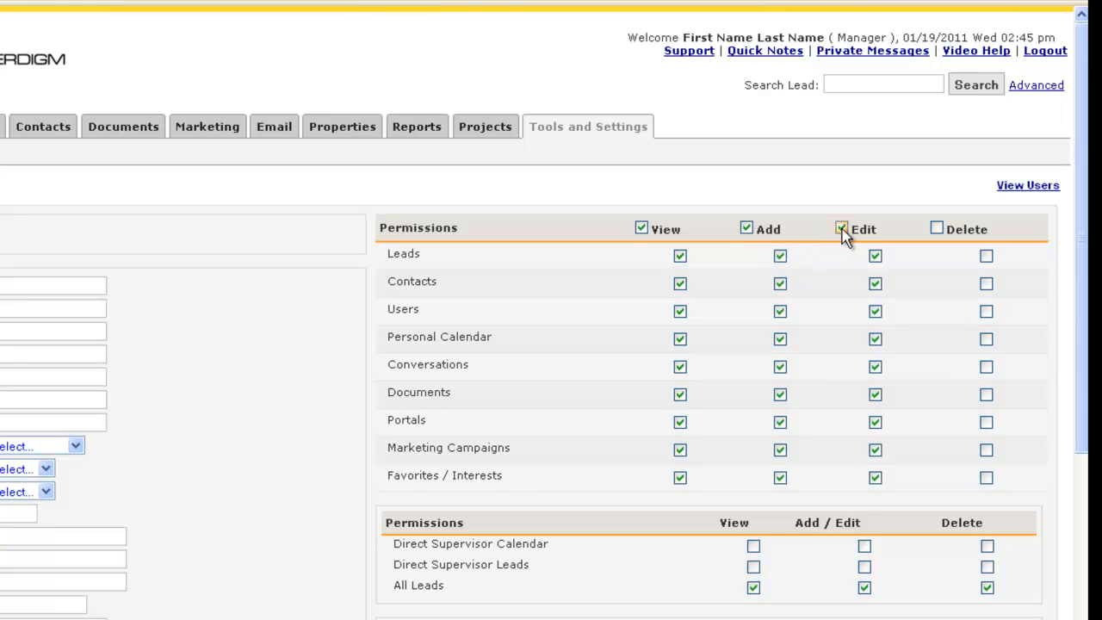
{"action": "left_click", "coordinate": [937, 228]}
Remove the Delete permission for Leads, Conversations and Documents, and the Edit permission for Conversations.
{"action": "left_click", "coordinate": [987, 255]}
{"action": "left_click", "coordinate": [875, 370]}
{"action": "left_click", "coordinate": [987, 367]}
{"action": "left_click", "coordinate": [987, 396]}
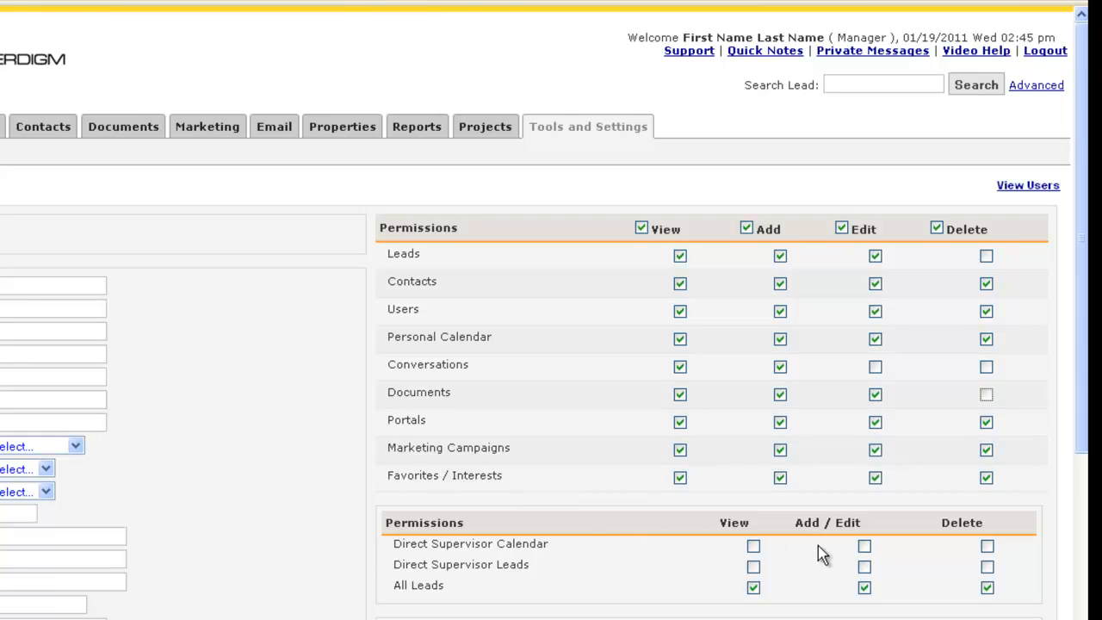
Grant View and Add / Edit permissions for Direct Supervisor Calendar and Direct Supervisor Leads.
{"action": "scroll", "coordinate": [543, 430], "scroll_direction": "down", "scroll_amount": 3}
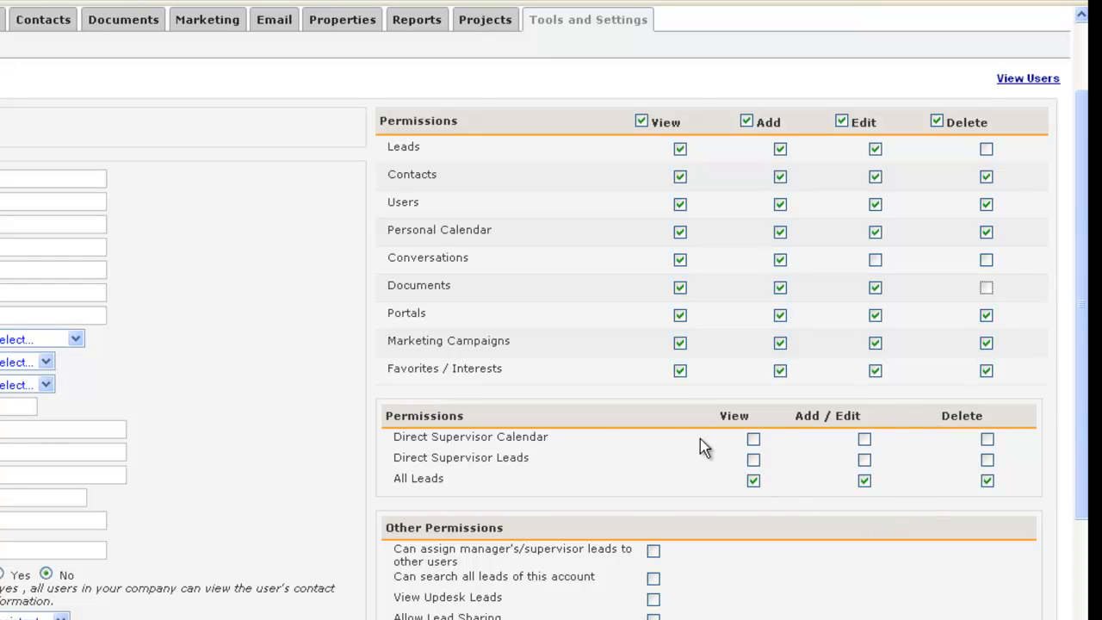
{"action": "left_click", "coordinate": [754, 441]}
{"action": "left_click", "coordinate": [754, 460]}
{"action": "left_click", "coordinate": [864, 440]}
{"action": "left_click", "coordinate": [864, 460]}
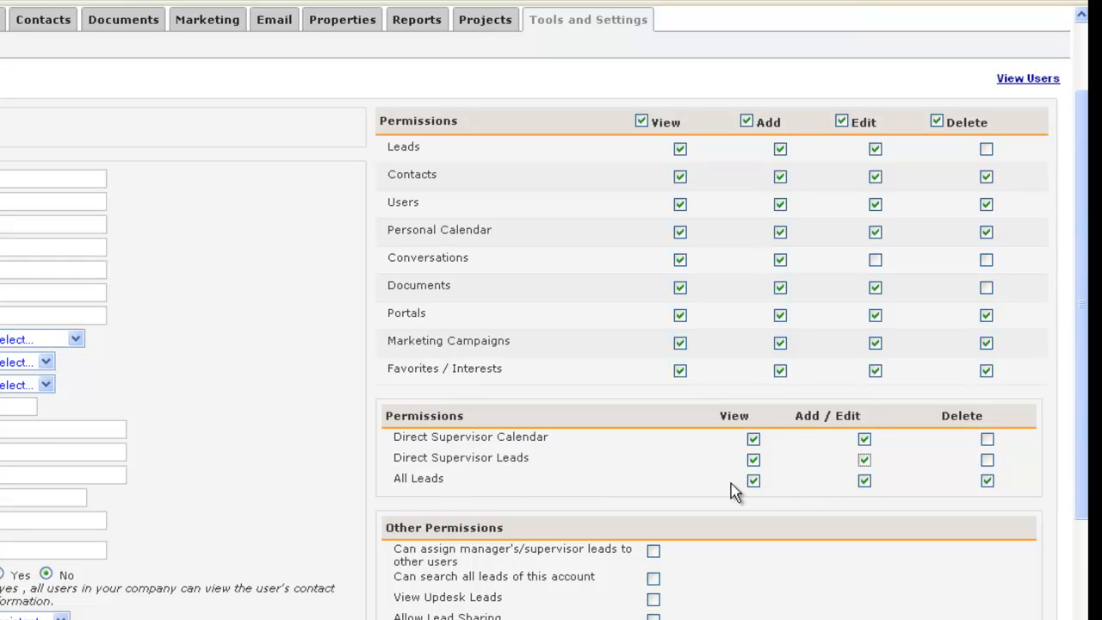
Remove the View and Add / Edit permissions for All Leads, and restore both.
{"action": "left_click", "coordinate": [753, 483]}
{"action": "left_click", "coordinate": [865, 481]}
{"action": "left_click", "coordinate": [754, 481]}
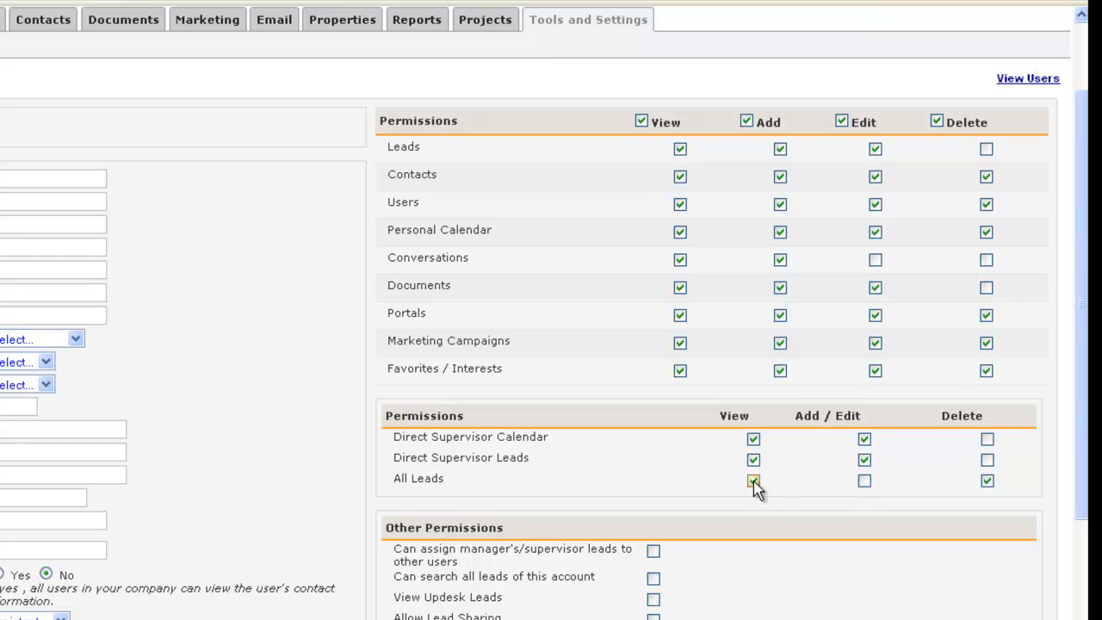
{"action": "left_click", "coordinate": [865, 482]}
Allow assigning manager's/supervisor leads, searching all account leads, viewing Updesk leads, and lead import and export under Other Permissions.
{"action": "scroll", "coordinate": [707, 507], "scroll_direction": "down", "scroll_amount": 3}
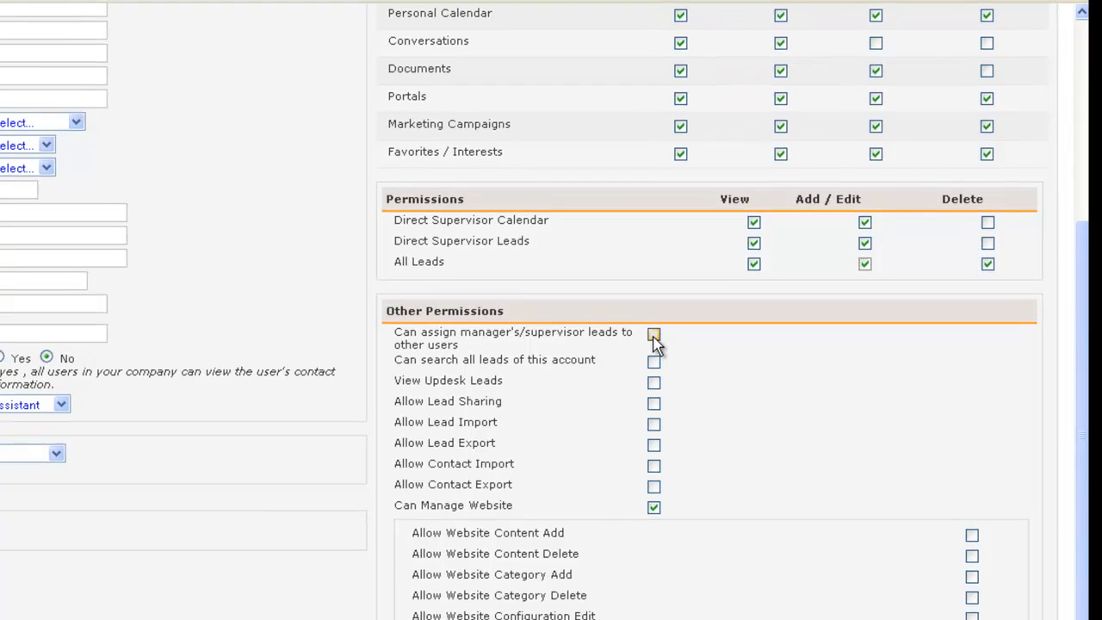
{"action": "left_click", "coordinate": [654, 336]}
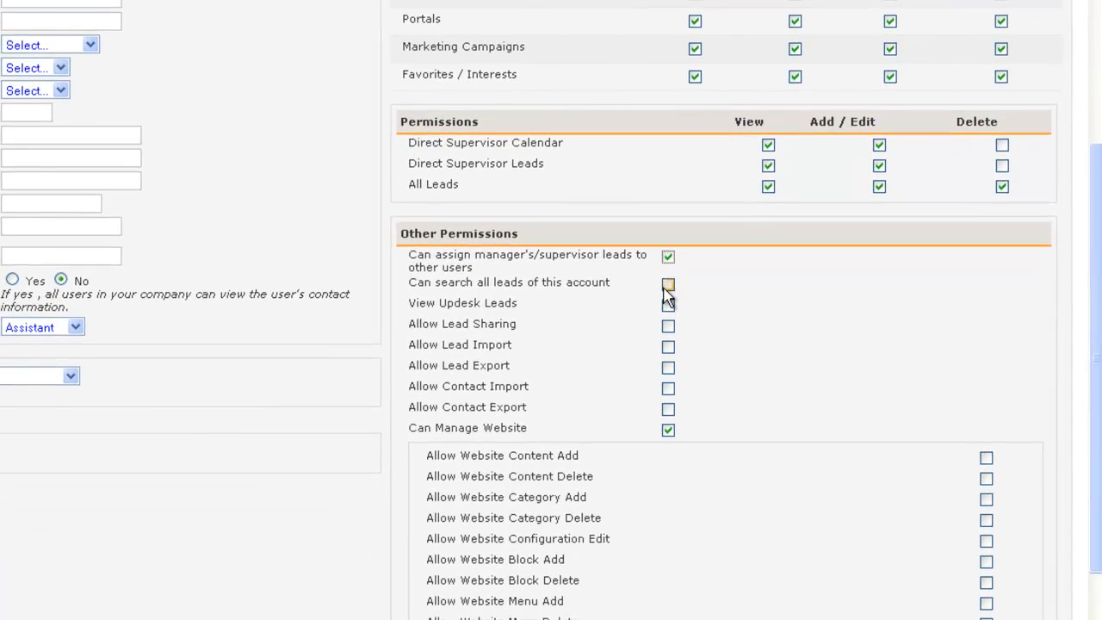
{"action": "left_click", "coordinate": [668, 287]}
{"action": "left_click", "coordinate": [670, 308]}
{"action": "left_click", "coordinate": [671, 347]}
{"action": "left_click", "coordinate": [670, 368]}
{"action": "left_click", "coordinate": [670, 347]}
{"action": "left_click", "coordinate": [668, 347]}
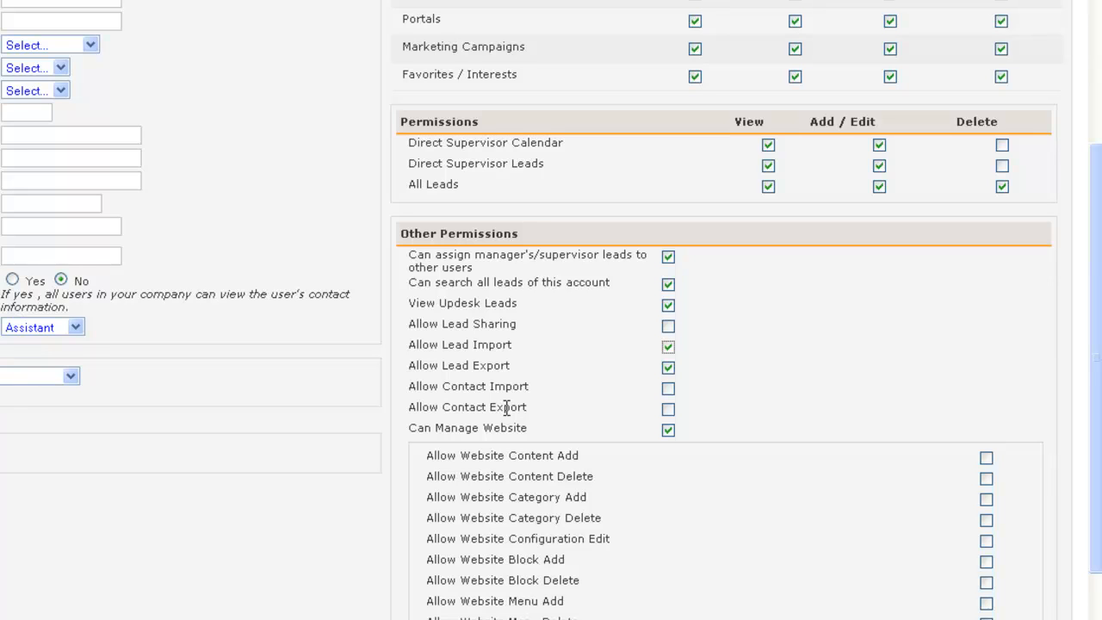
Examine the Can Manage Website permission and the website options listed beneath it.
{"action": "scroll", "coordinate": [506, 408], "scroll_direction": "down", "scroll_amount": 2}
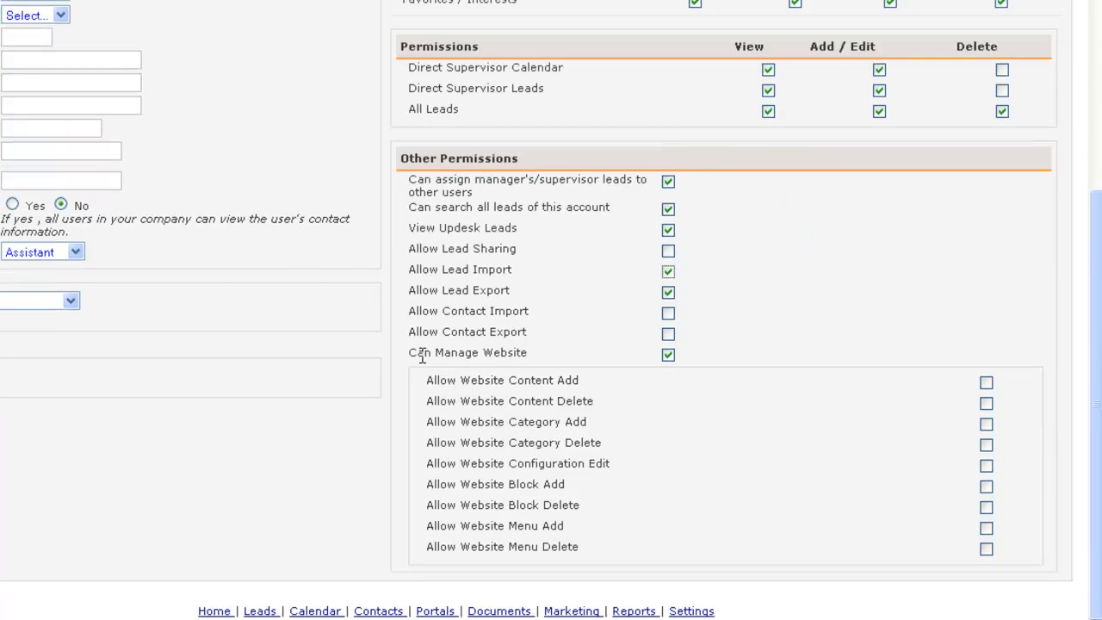
{"action": "left_click_drag", "start_coordinate": [411, 351], "coordinate": [517, 351]}
{"action": "left_click", "coordinate": [592, 351]}
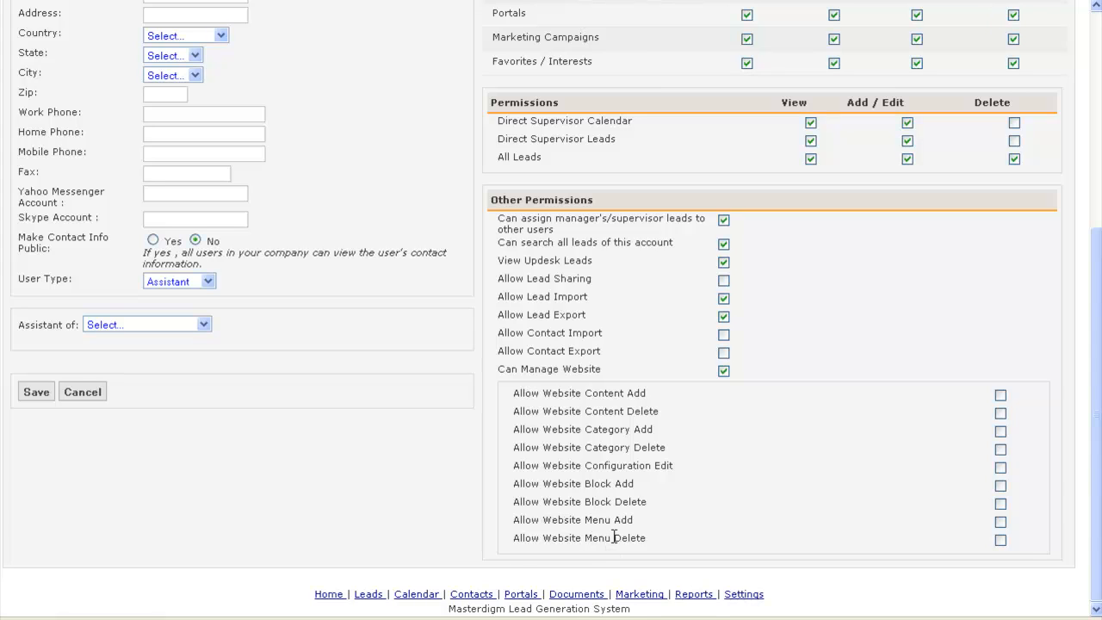
Check the completed Add User form and save the new assistant user.
{"action": "scroll", "coordinate": [614, 537], "scroll_direction": "up", "scroll_amount": 3}
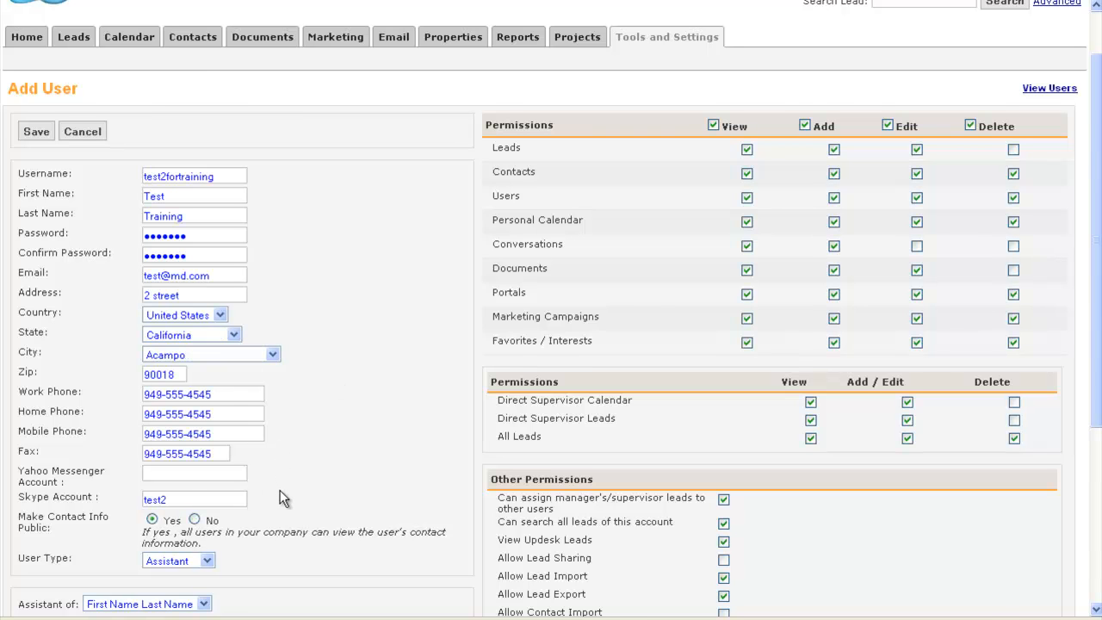
{"action": "scroll", "coordinate": [278, 486], "scroll_direction": "down", "scroll_amount": 3}
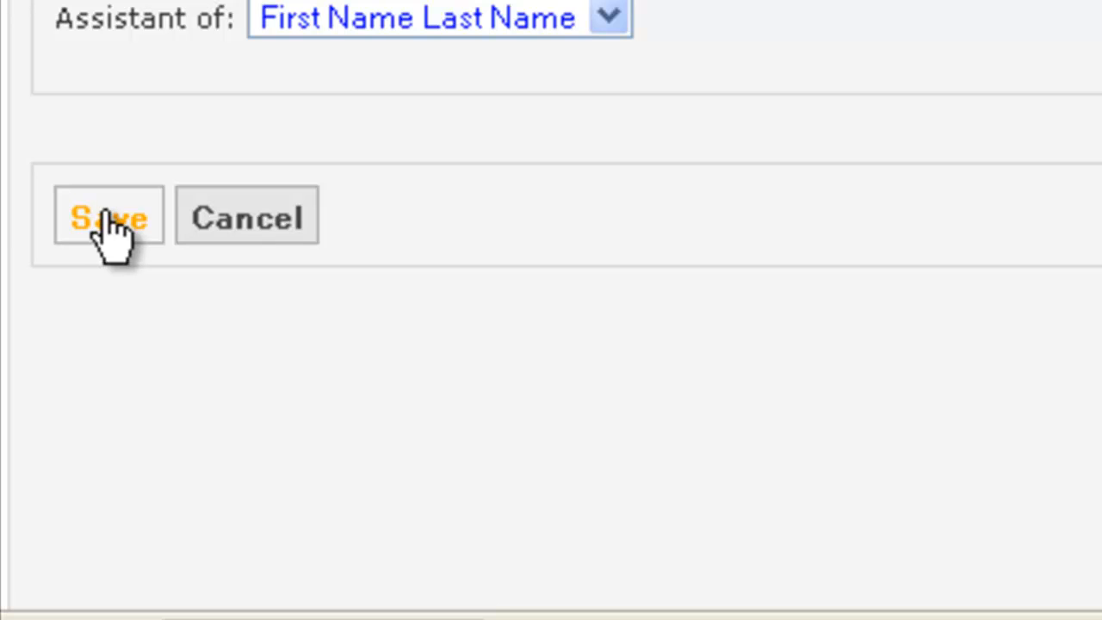
{"action": "left_click", "coordinate": [107, 219]}
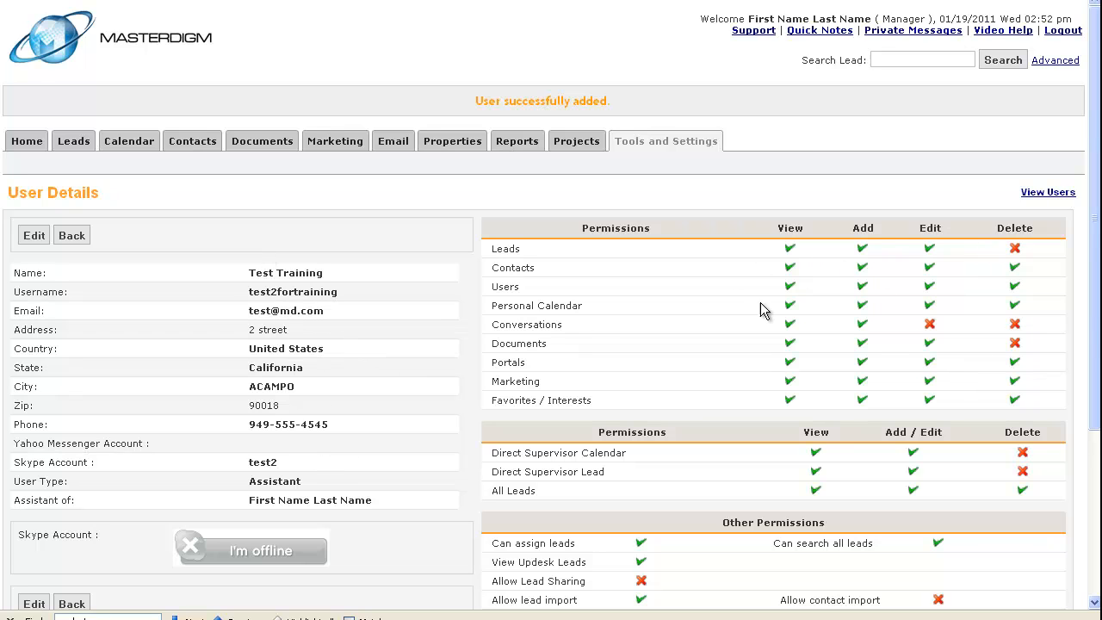
Review the saved user's details and all granted and denied permissions, including the website options.
{"action": "scroll", "coordinate": [683, 332], "scroll_direction": "down", "scroll_amount": 3}
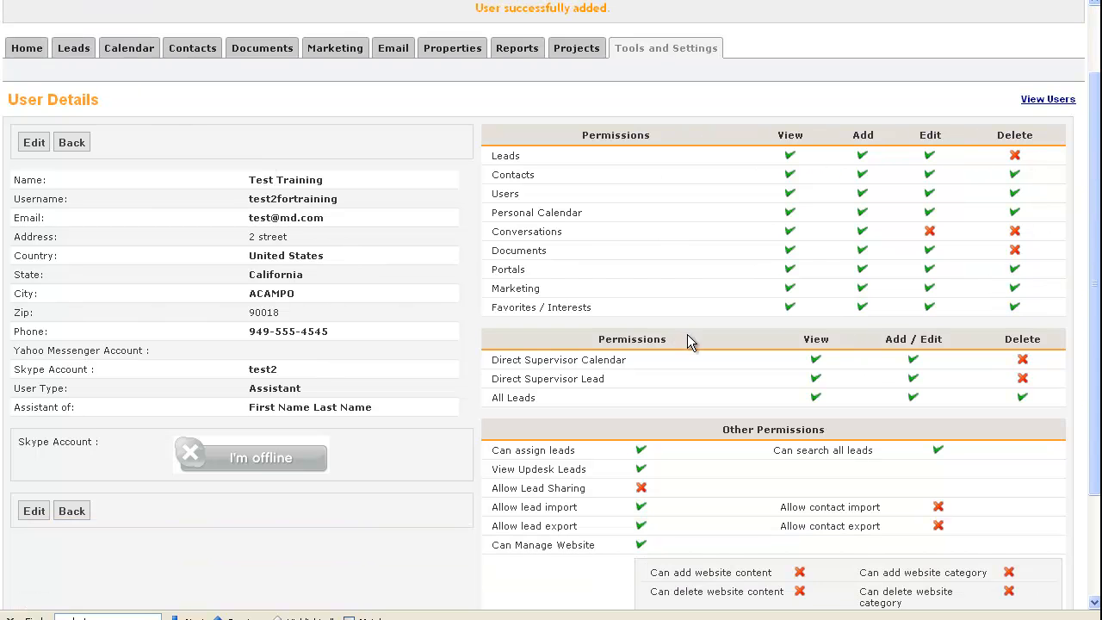
{"action": "scroll", "coordinate": [861, 396], "scroll_direction": "down", "scroll_amount": 3}
{"action": "scroll", "coordinate": [862, 448], "scroll_direction": "down", "scroll_amount": 2}
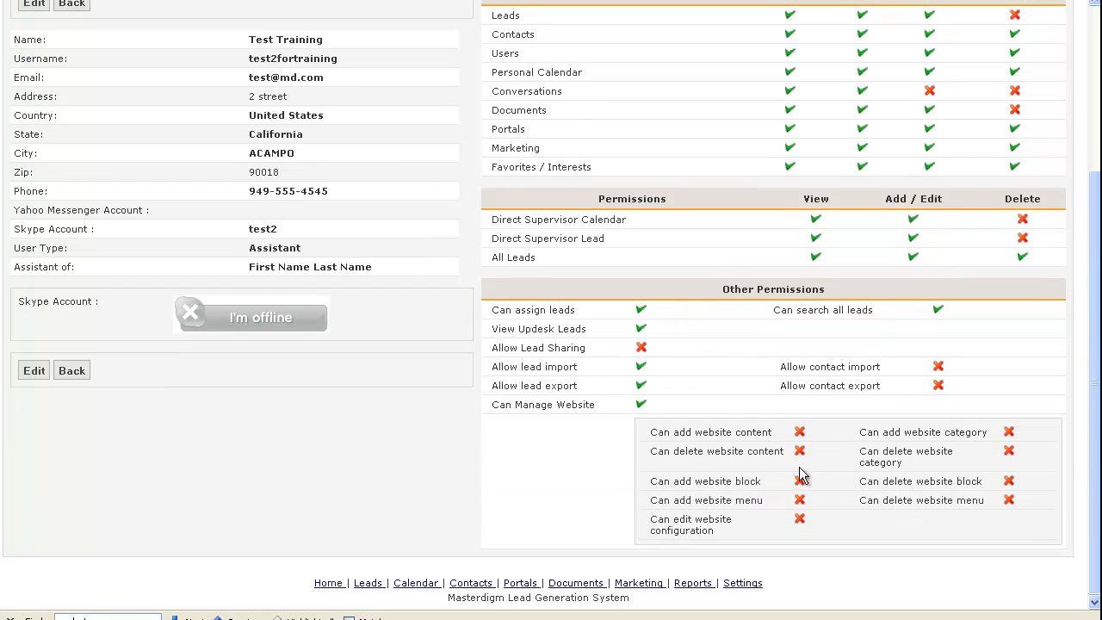
{"action": "scroll", "coordinate": [761, 469], "scroll_direction": "up", "scroll_amount": 3}
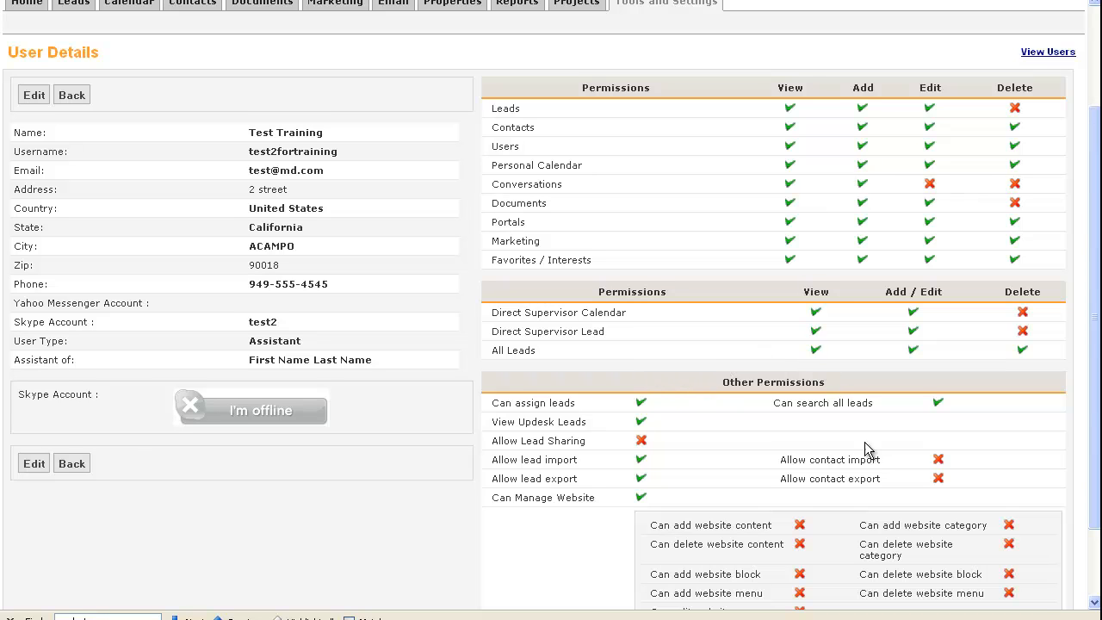
{"action": "scroll", "coordinate": [852, 444], "scroll_direction": "down", "scroll_amount": 3}
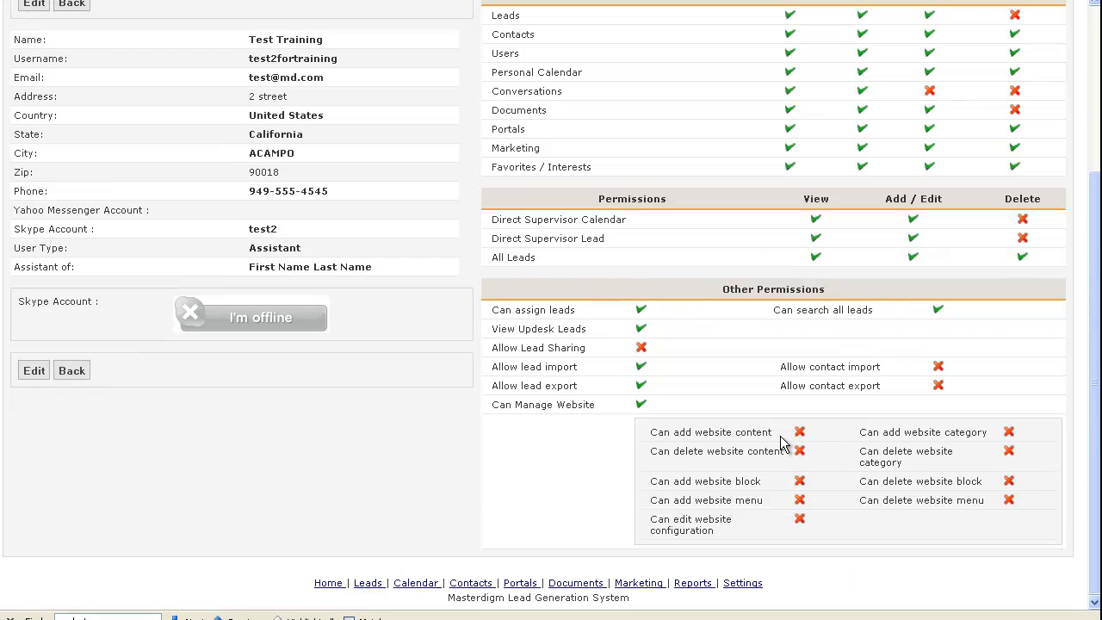
{"action": "scroll", "coordinate": [788, 442], "scroll_direction": "up", "scroll_amount": 5}
{"action": "scroll", "coordinate": [784, 444], "scroll_direction": "up", "scroll_amount": 1}
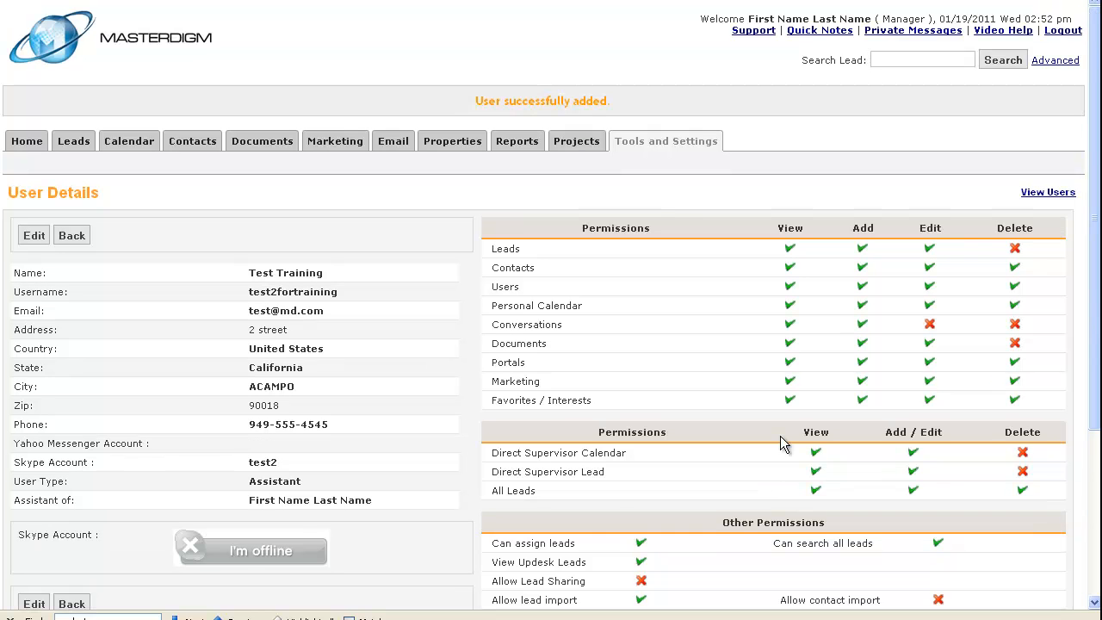